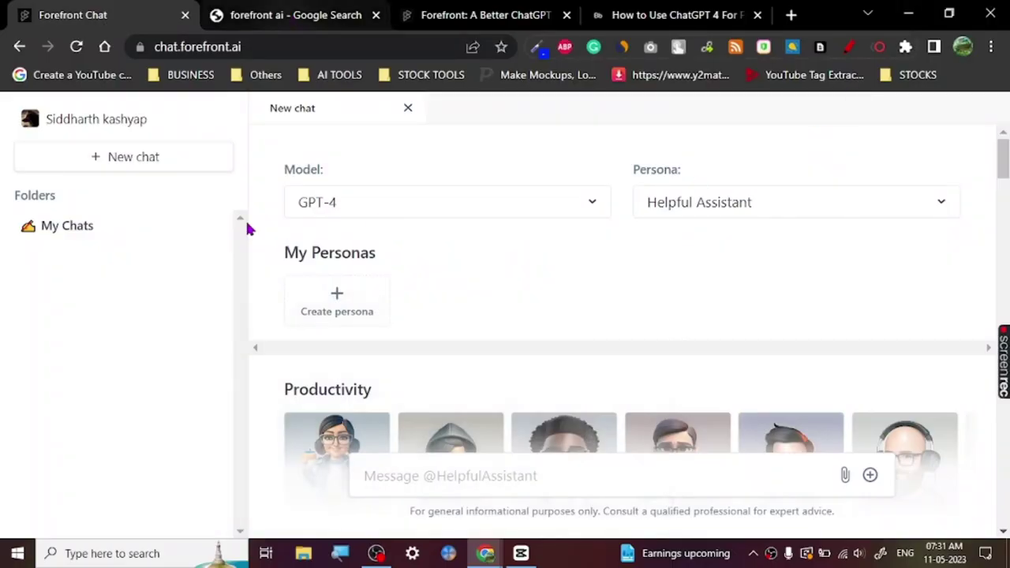
# Open the Login link of the forefront.ai homepage in a new browser tab
pyautogui.click(292, 15)
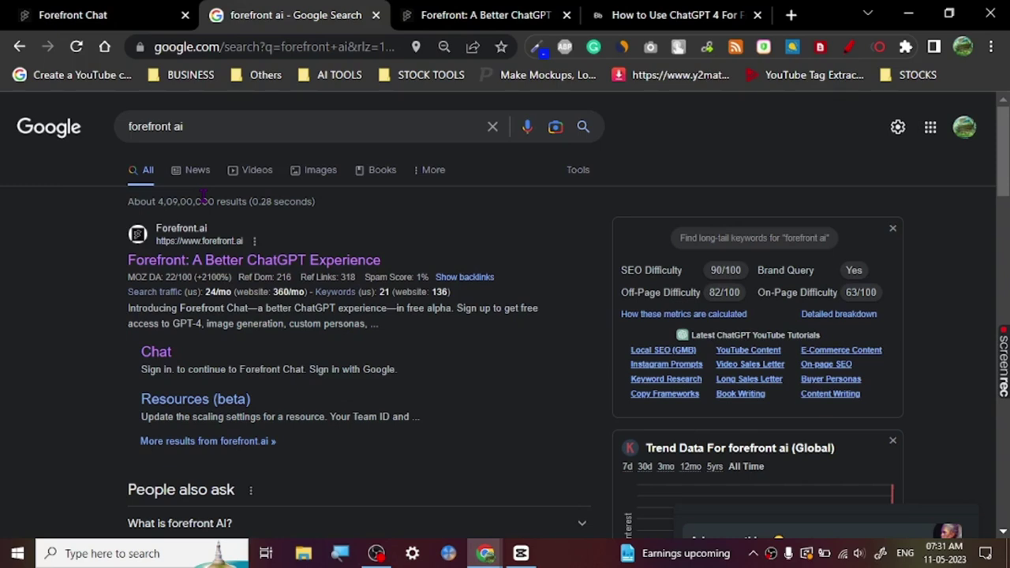
pyautogui.hotkey('ctrl', 'Tab')
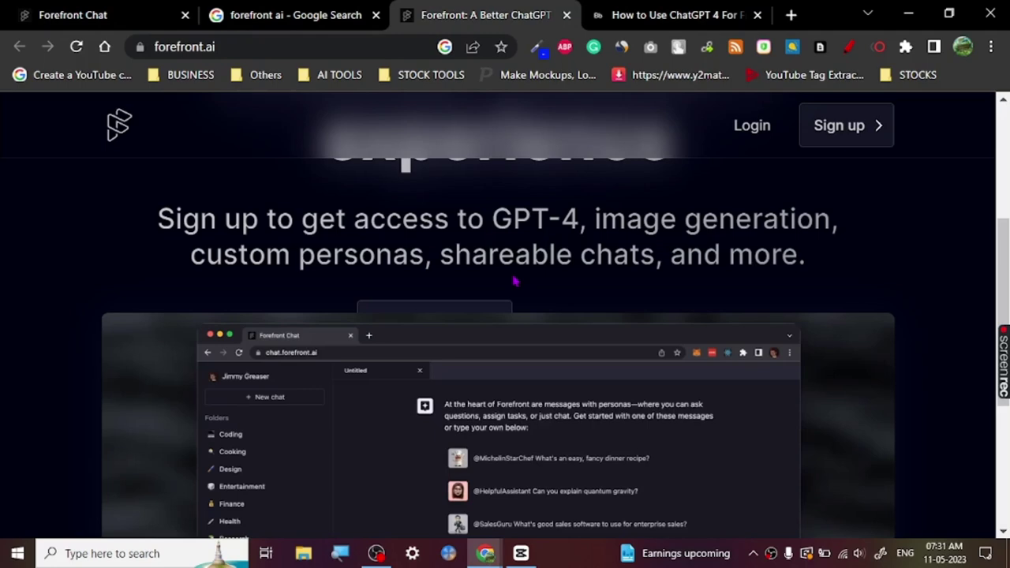
pyautogui.scroll(3, 514, 281)
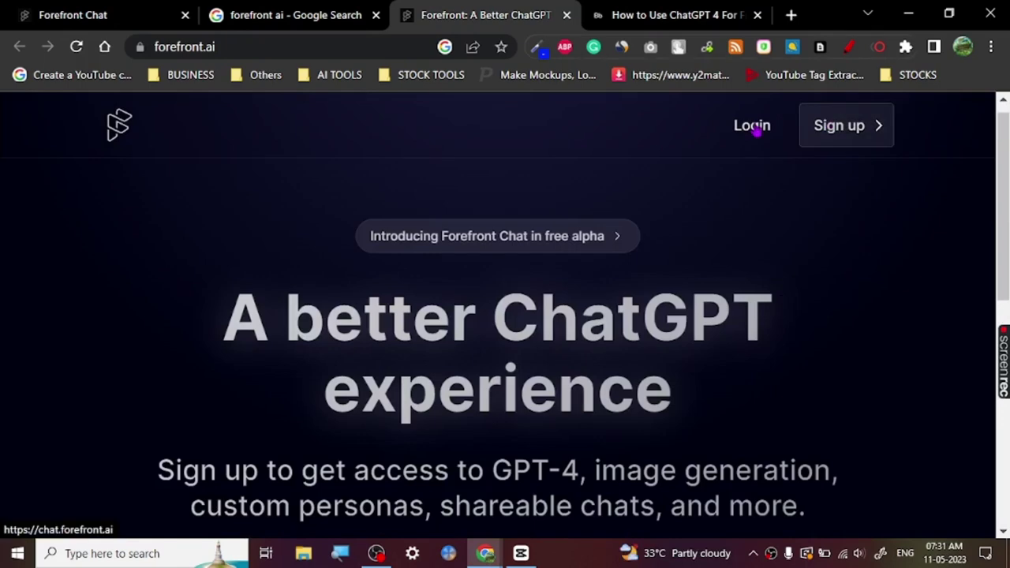
pyautogui.rightClick(750, 128)
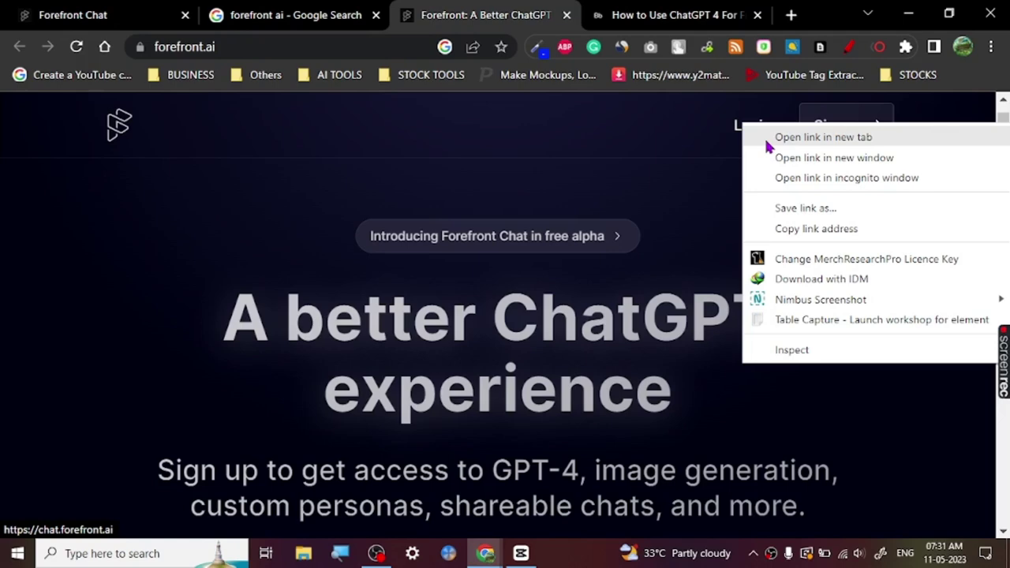
pyautogui.click(824, 137)
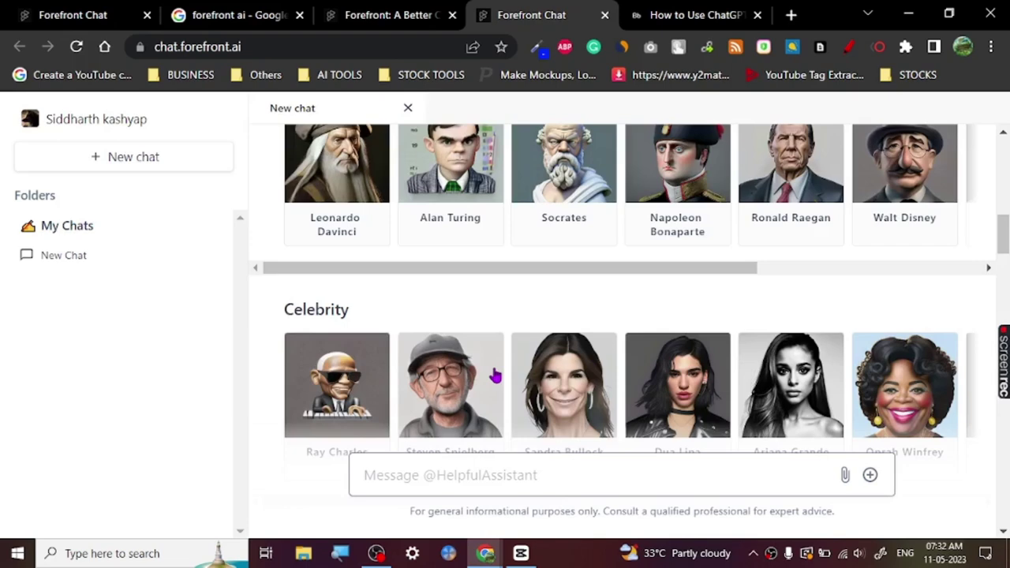
# Browse the persona categories and set the new chat's model to GPT-4
pyautogui.scroll(-6, 889, 186)
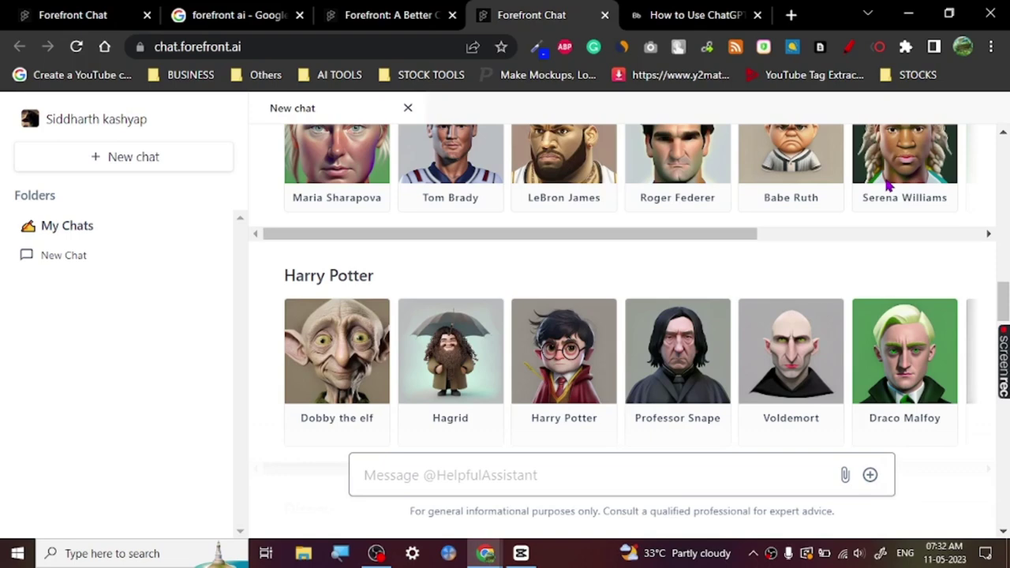
pyautogui.scroll(15, 404, 213)
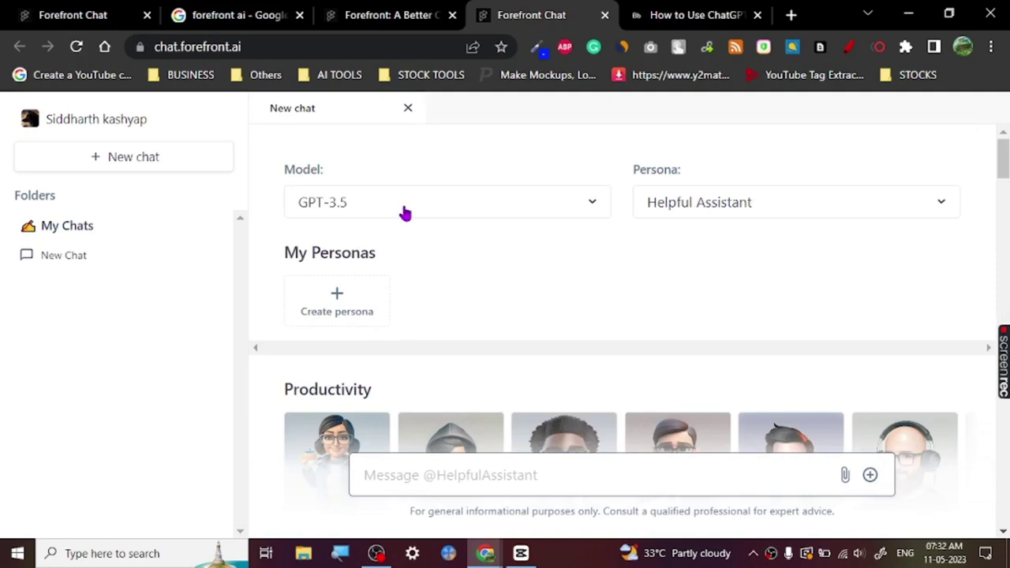
pyautogui.click(450, 207)
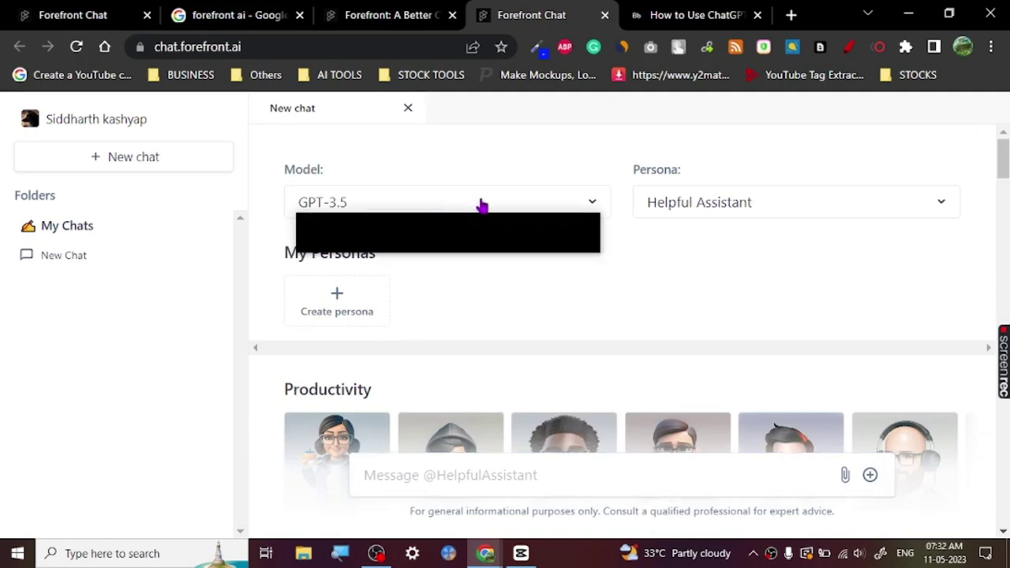
pyautogui.click(481, 203)
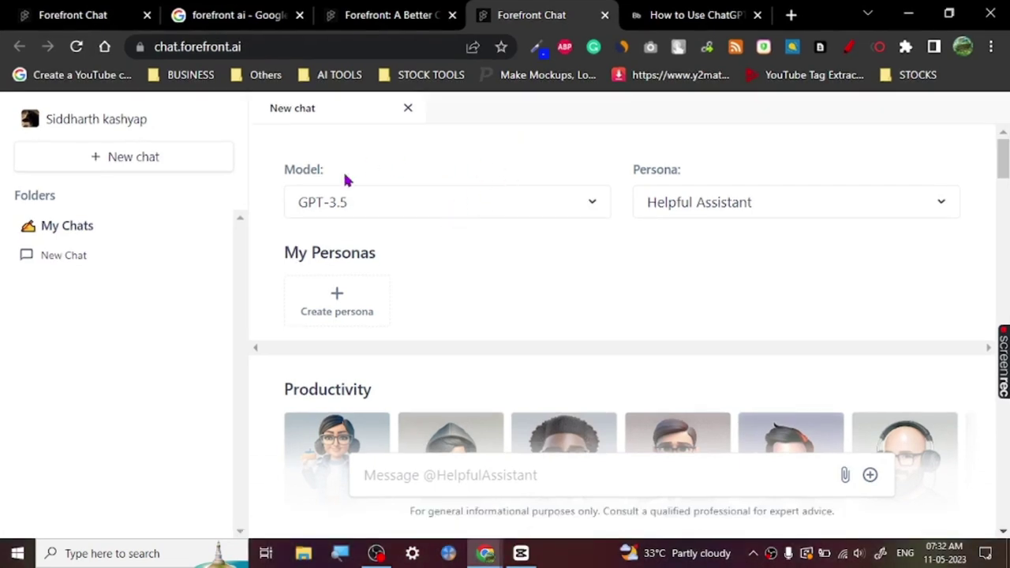
pyautogui.click(589, 206)
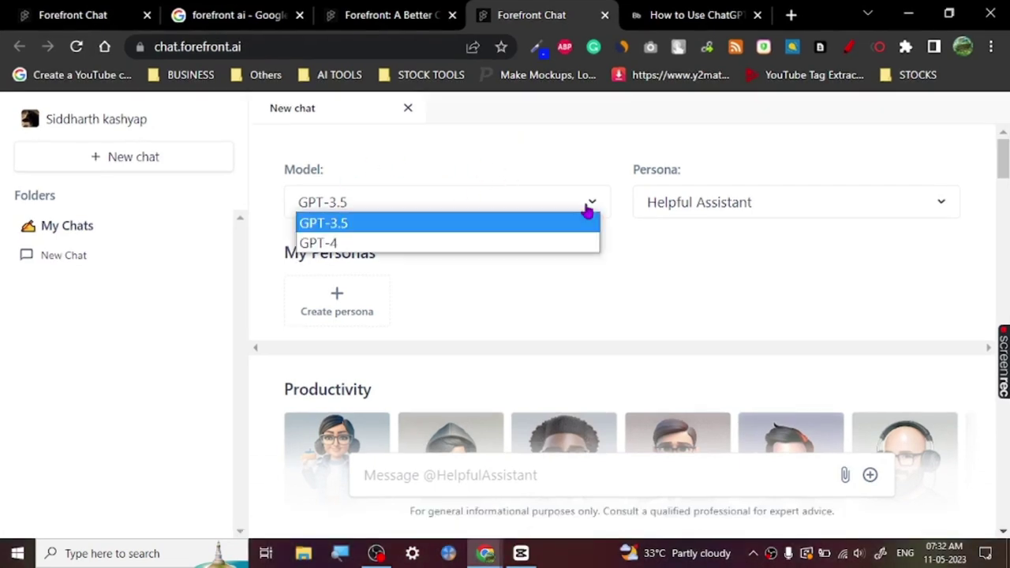
pyautogui.click(453, 243)
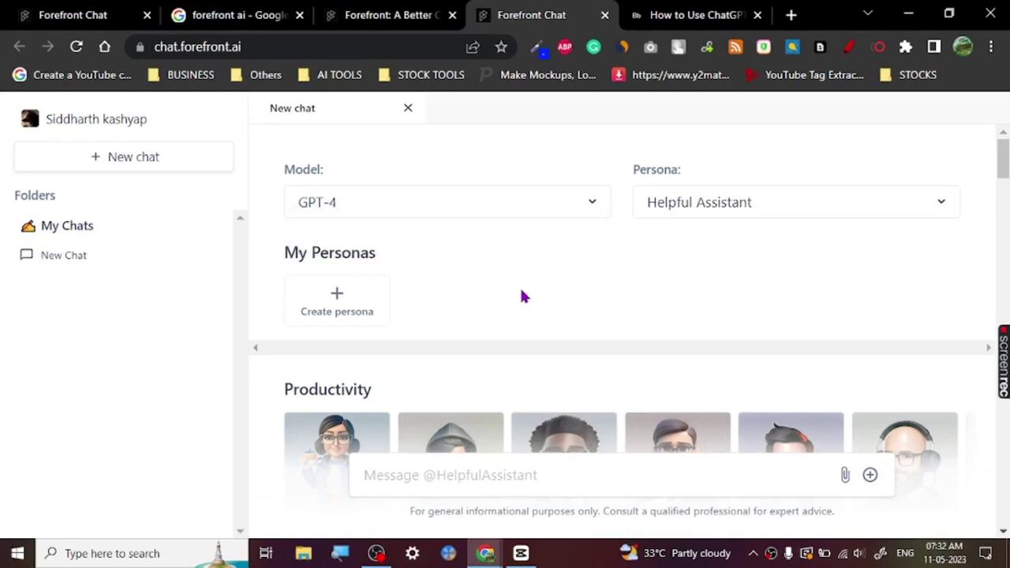
# Examine the persona choices for the new chat and the Productivity persona gallery
pyautogui.click(753, 205)
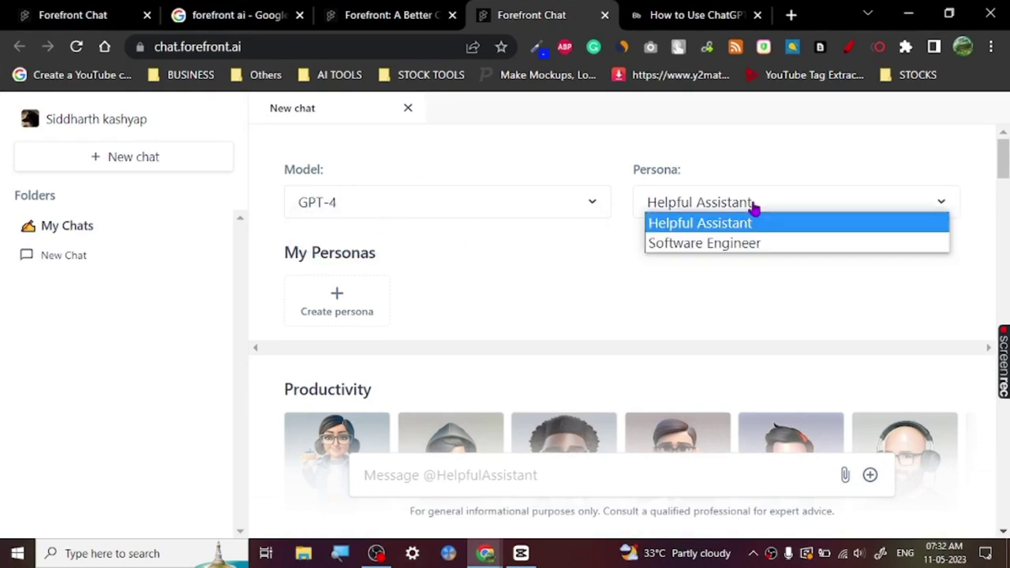
pyautogui.click(753, 205)
pyautogui.scroll(-1, 508, 313)
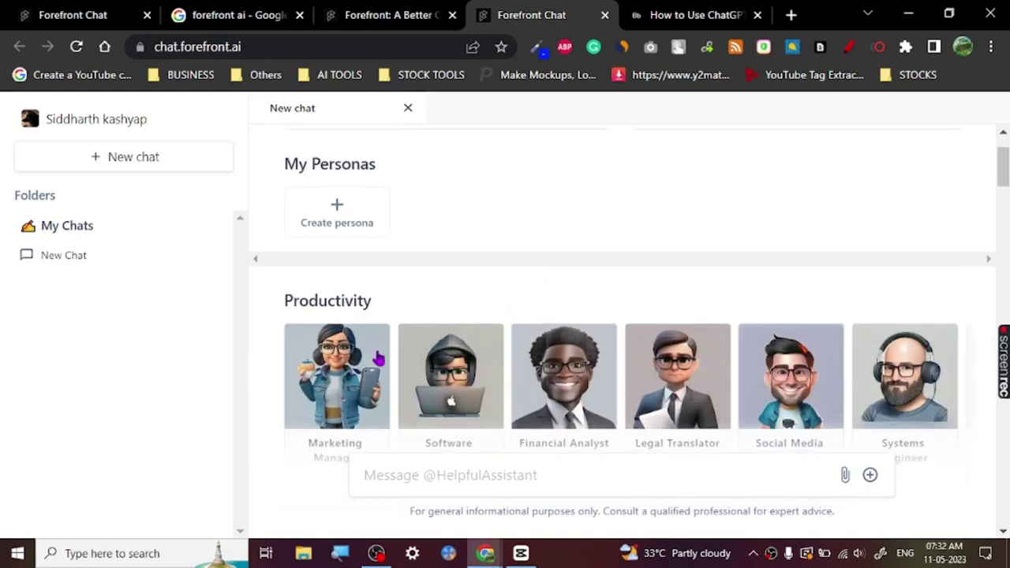
pyautogui.scroll(1, 718, 323)
pyautogui.scroll(-1, 701, 273)
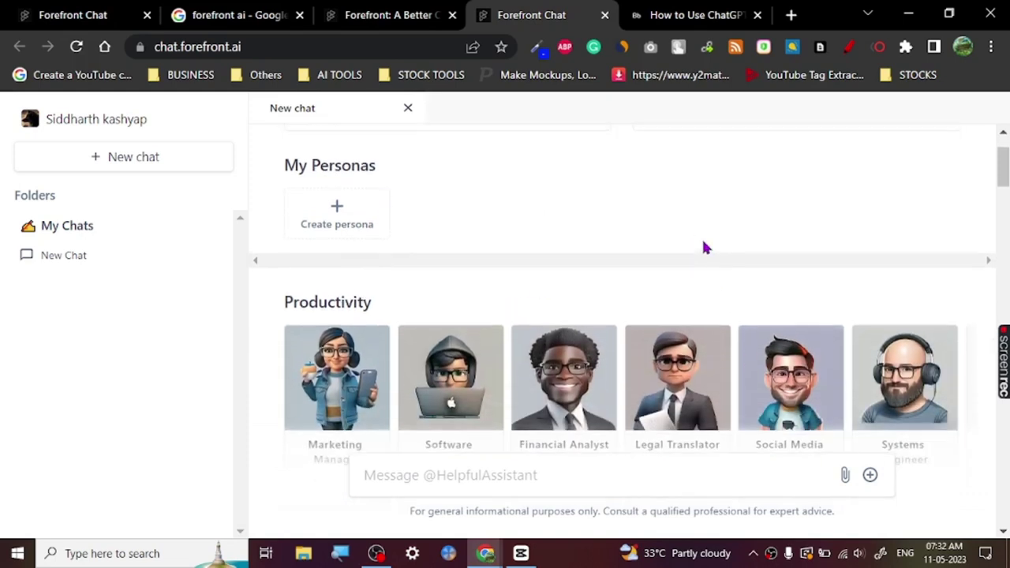
pyautogui.scroll(1, 703, 241)
pyautogui.click(702, 204)
pyautogui.click(703, 205)
pyautogui.click(703, 205)
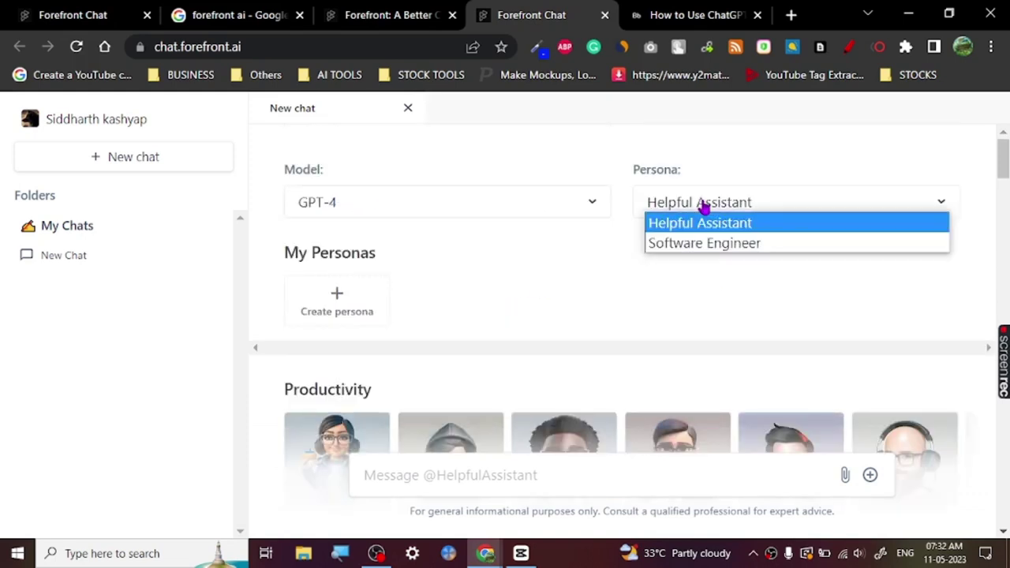
pyautogui.click(604, 266)
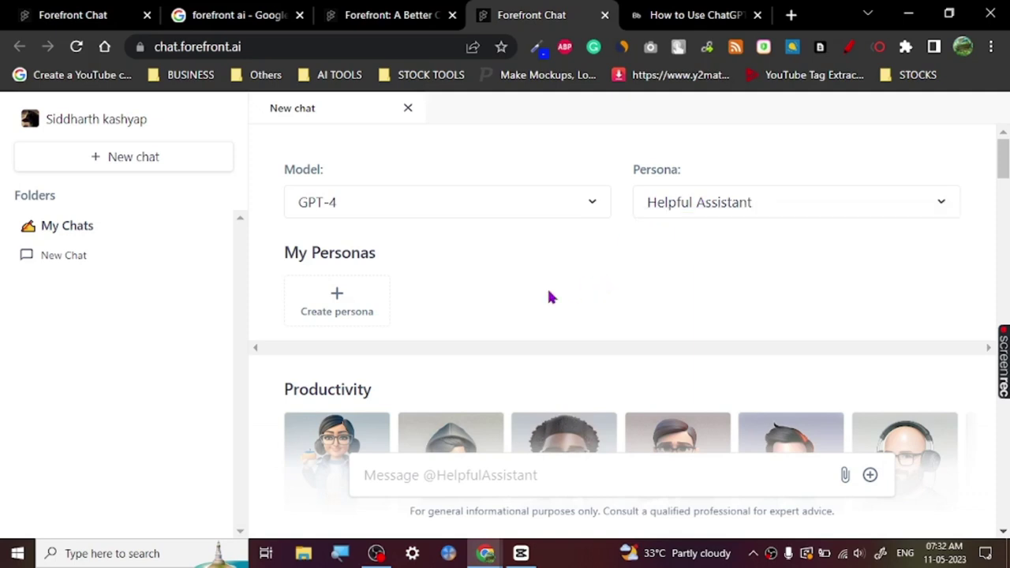
# Send the Helpful Assistant the prompt "Give me a blog post on cars"
pyautogui.click(486, 474)
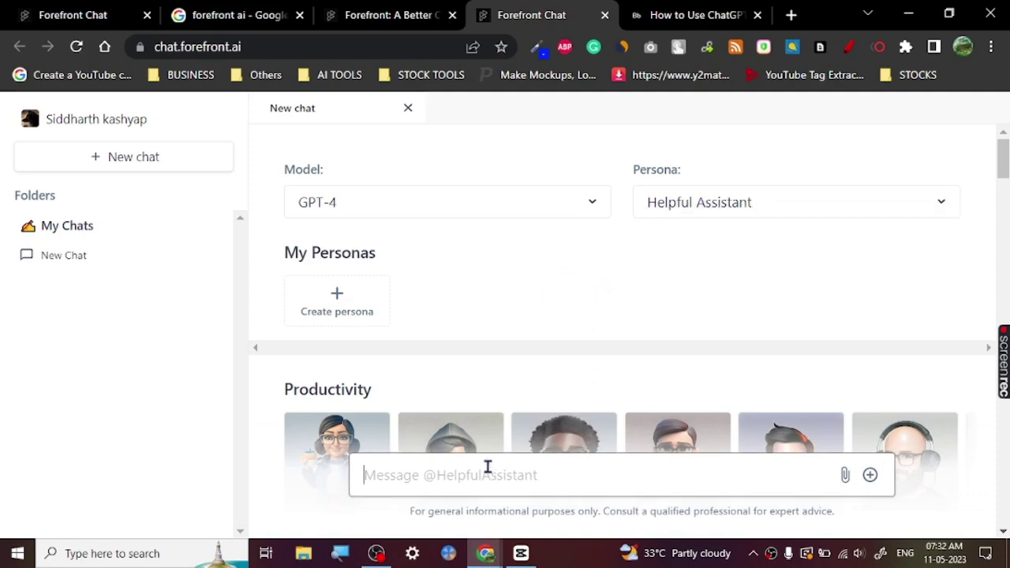
pyautogui.write('gi')
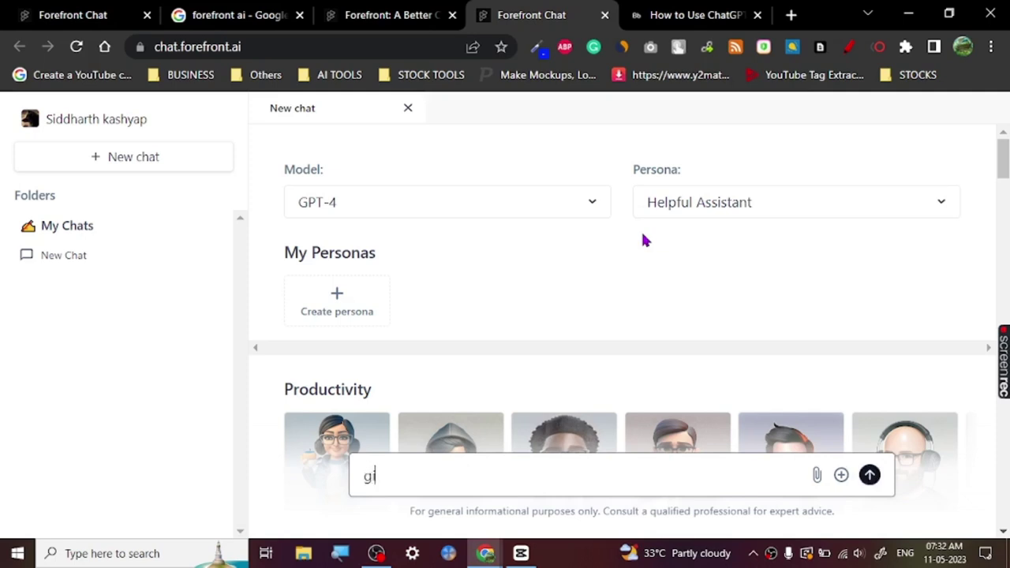
pyautogui.write('ve me a blog post ')
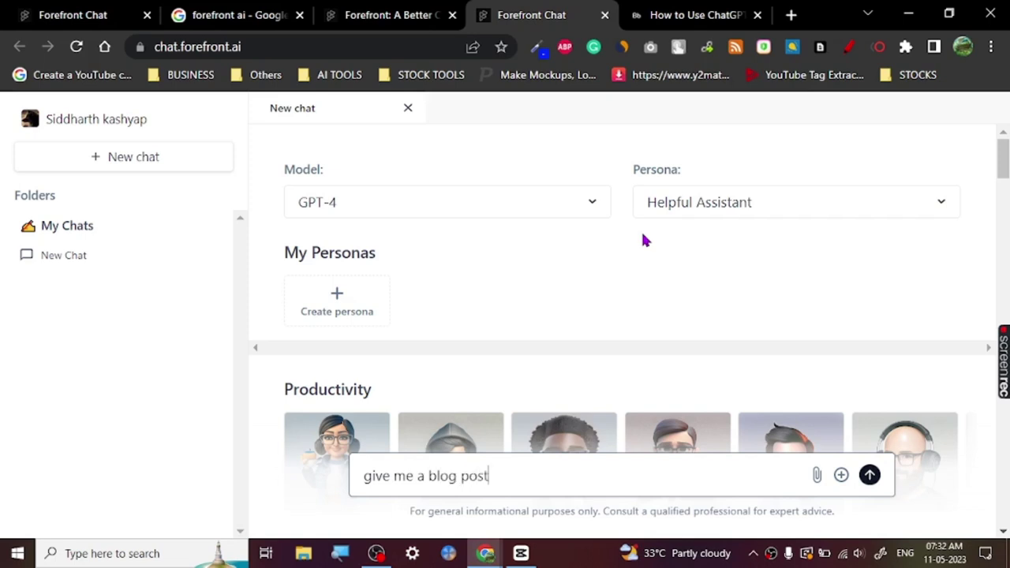
pyautogui.write('on')
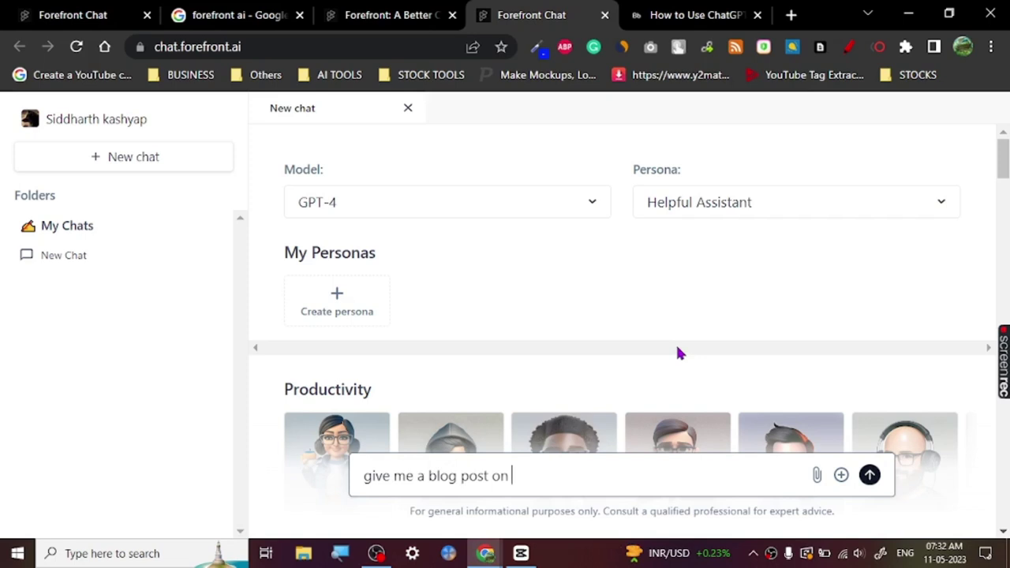
pyautogui.write(' c')
pyautogui.press('BackSpace')
pyautogui.write('cars')
pyautogui.click(372, 477)
pyautogui.press('BackSpace')
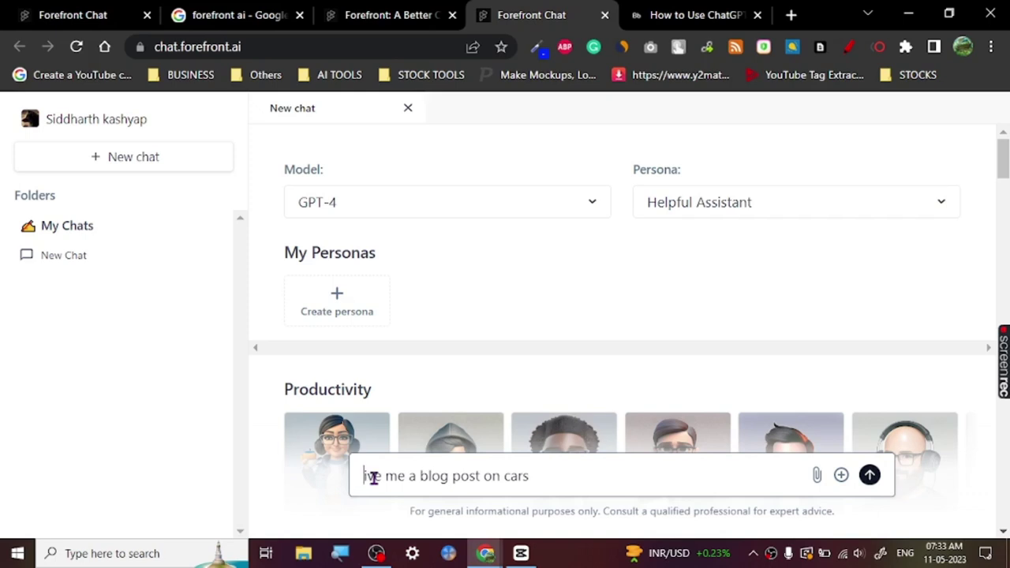
pyautogui.write('Gi')
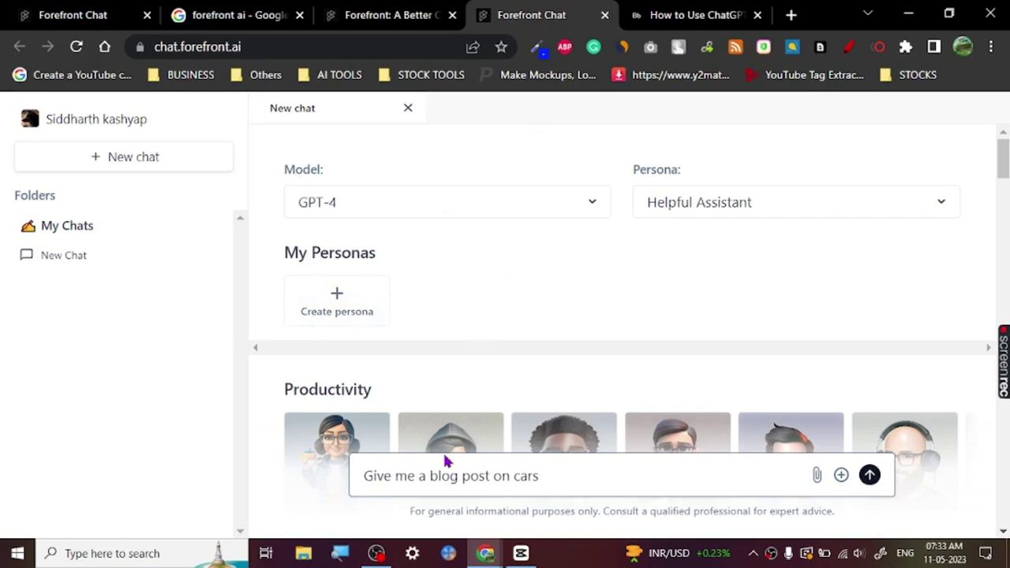
pyautogui.click(565, 475)
pyautogui.press('Return')
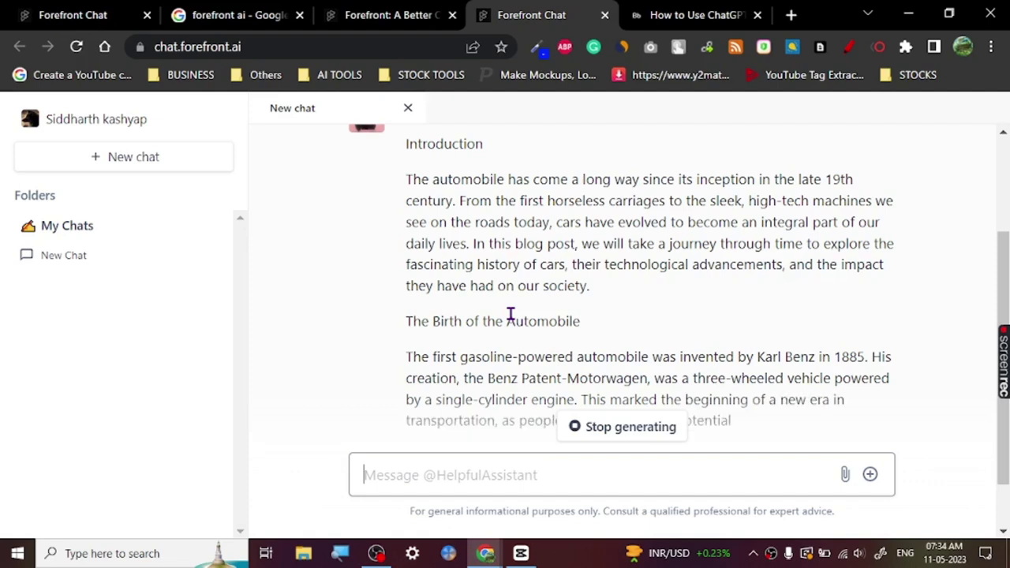
# Read through the blog post on cars from its title to its last section as it is generated
pyautogui.scroll(-1, 511, 315)
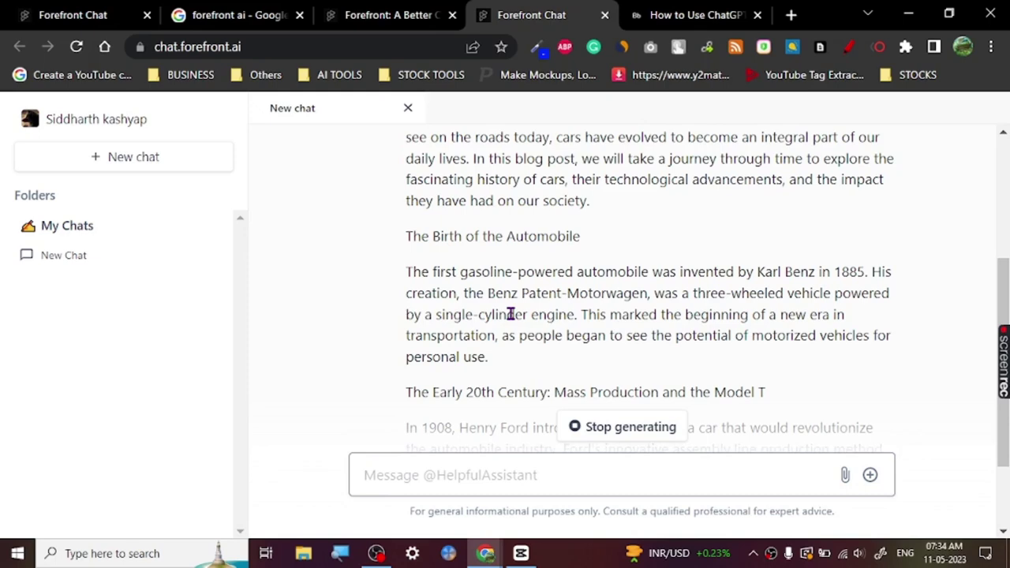
pyautogui.scroll(-2, 510, 314)
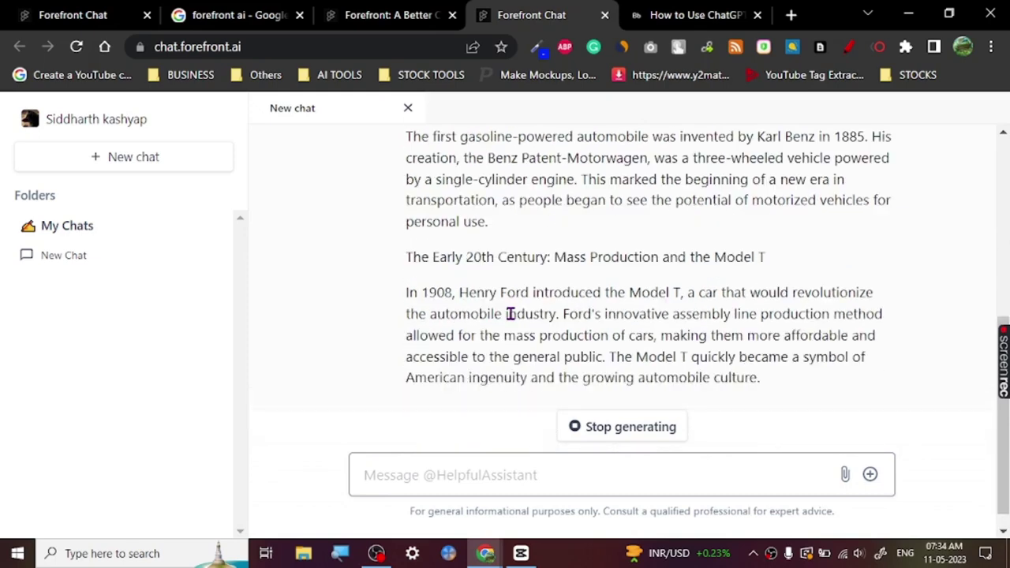
pyautogui.scroll(-1, 511, 314)
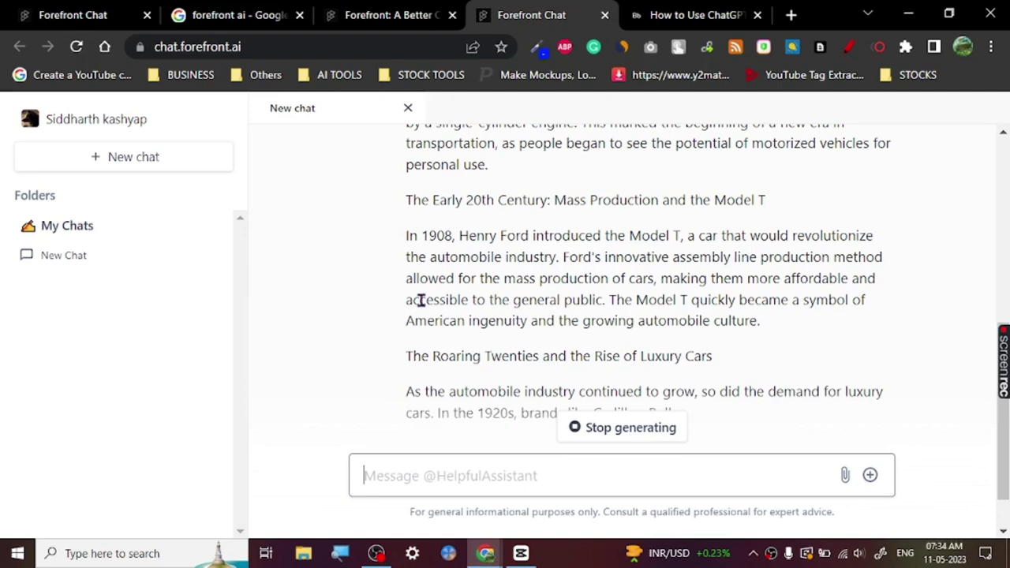
pyautogui.scroll(-1, 421, 300)
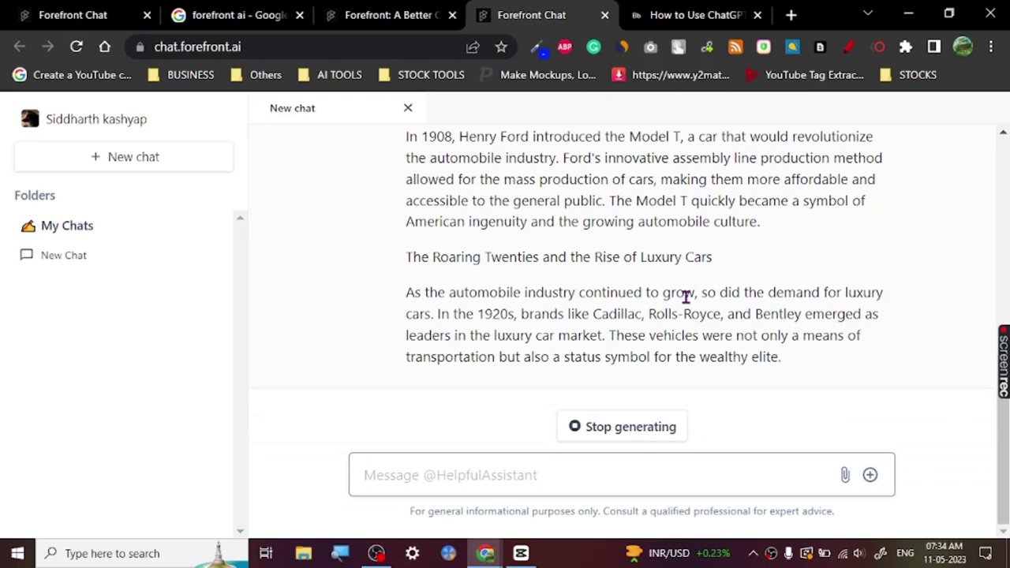
pyautogui.scroll(7, 686, 296)
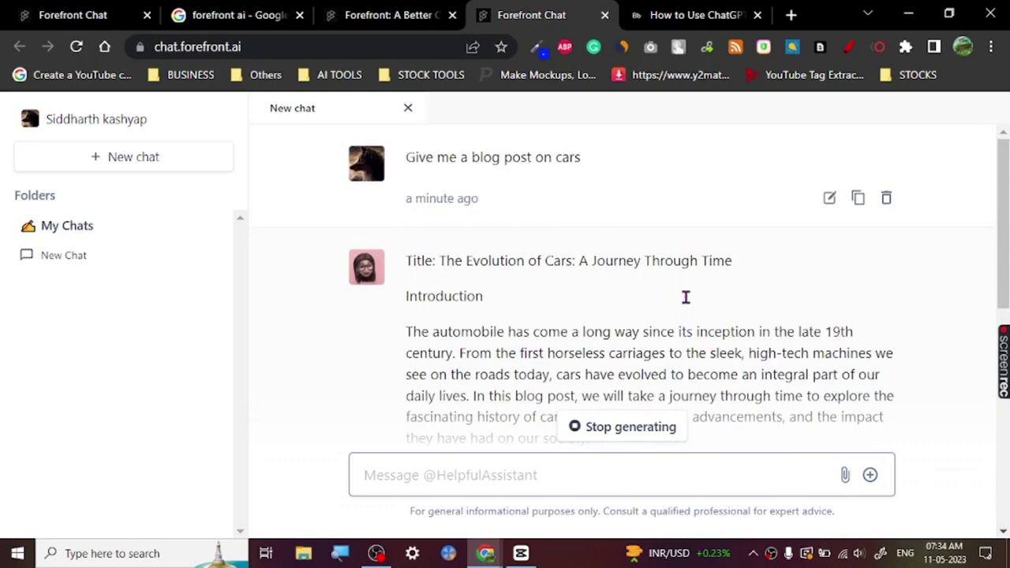
pyautogui.scroll(-7, 685, 296)
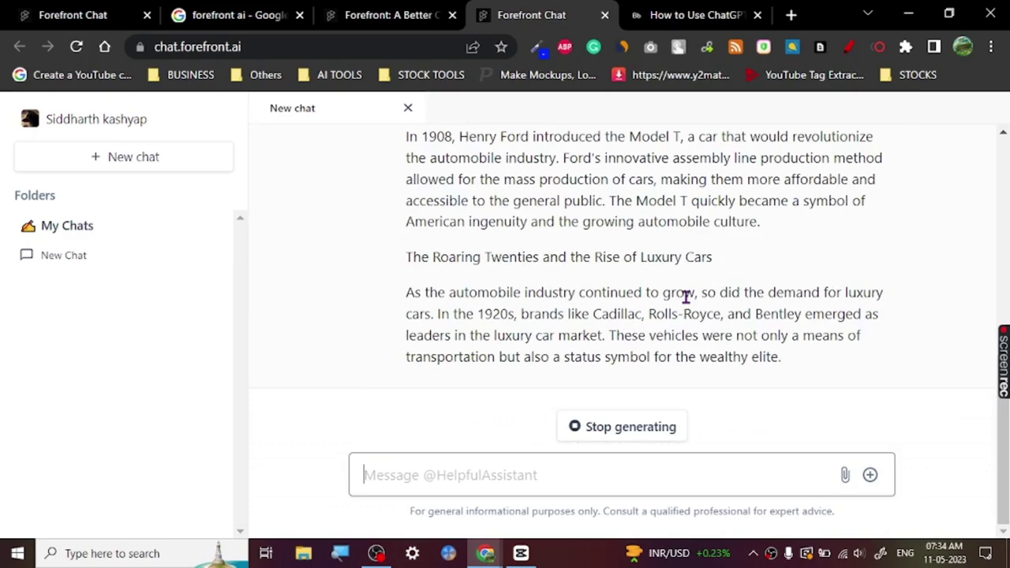
pyautogui.scroll(6, 685, 296)
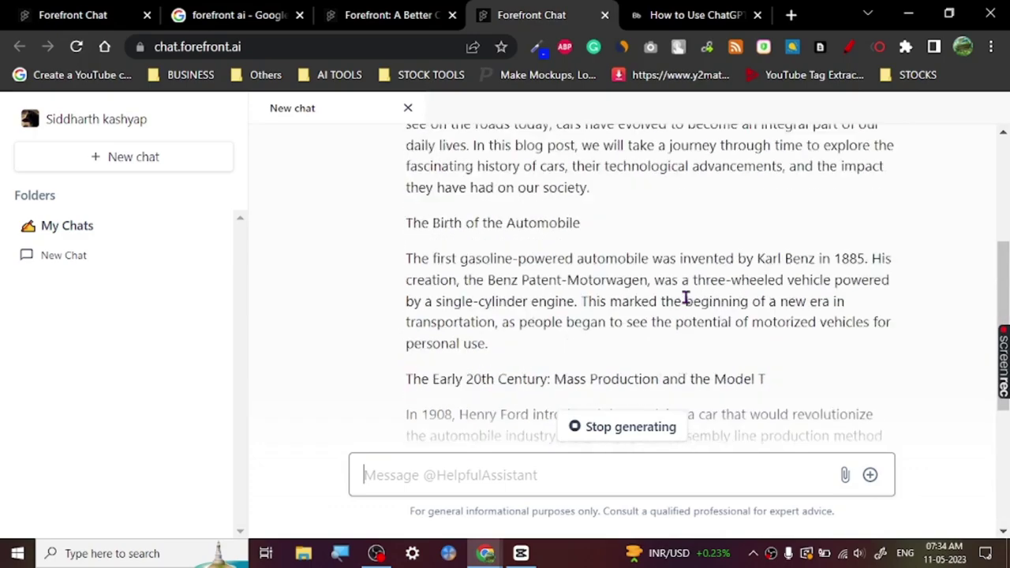
pyautogui.scroll(-1, 686, 296)
pyautogui.scroll(-6, 685, 296)
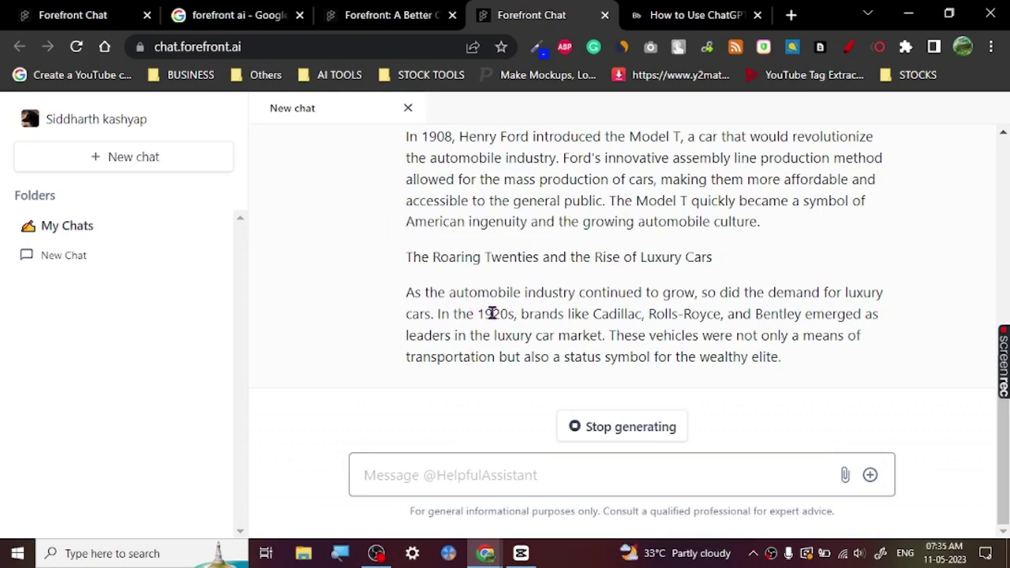
pyautogui.scroll(10, 491, 313)
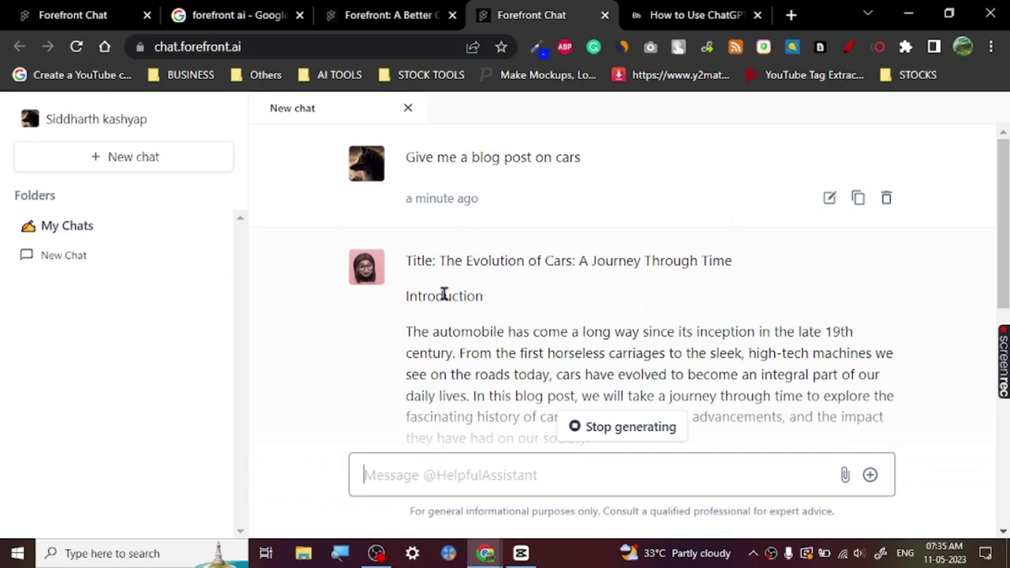
# Stop generating the blog post response and return to its introduction
pyautogui.scroll(-7, 572, 282)
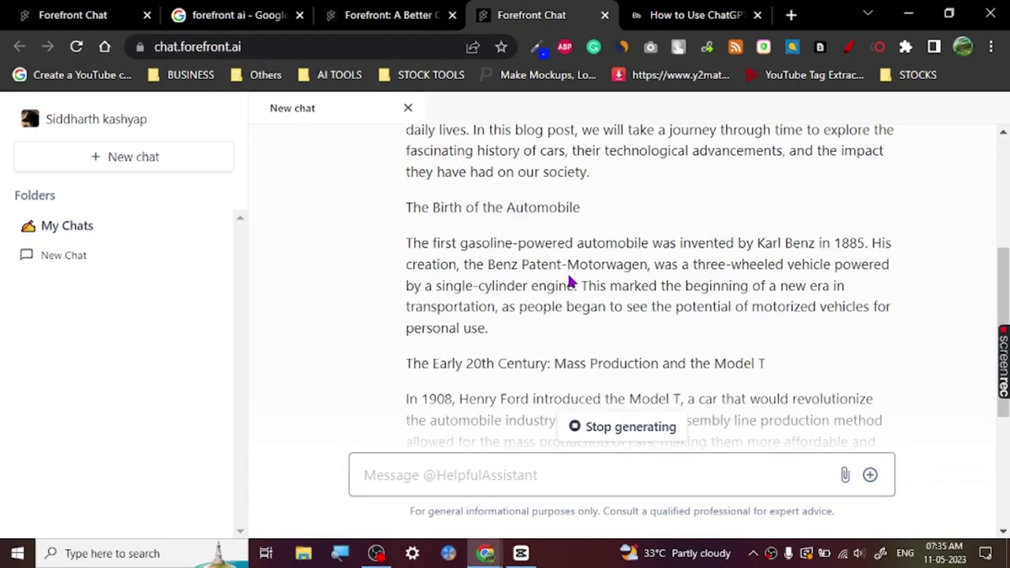
pyautogui.click(601, 421)
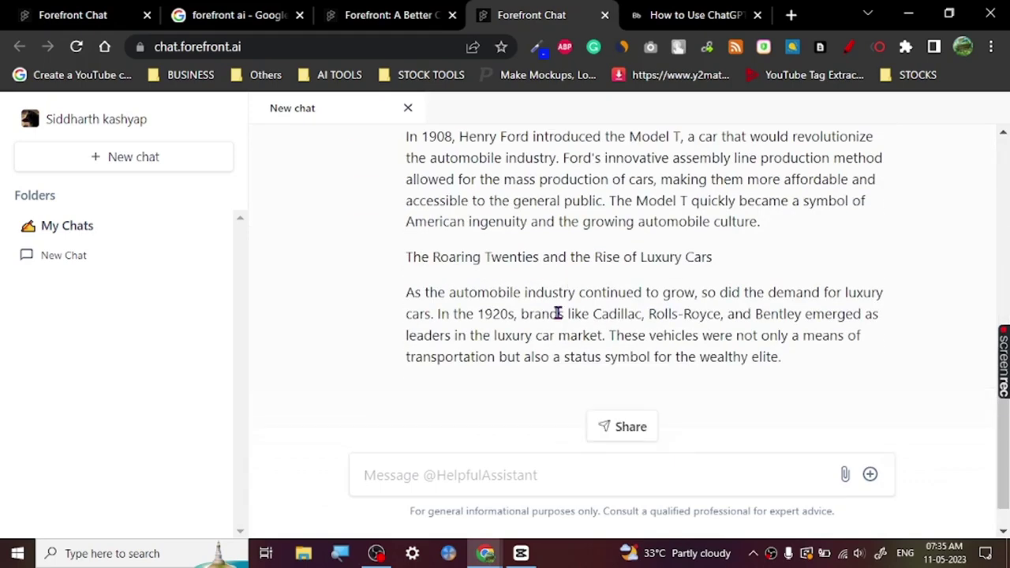
pyautogui.scroll(6, 634, 330)
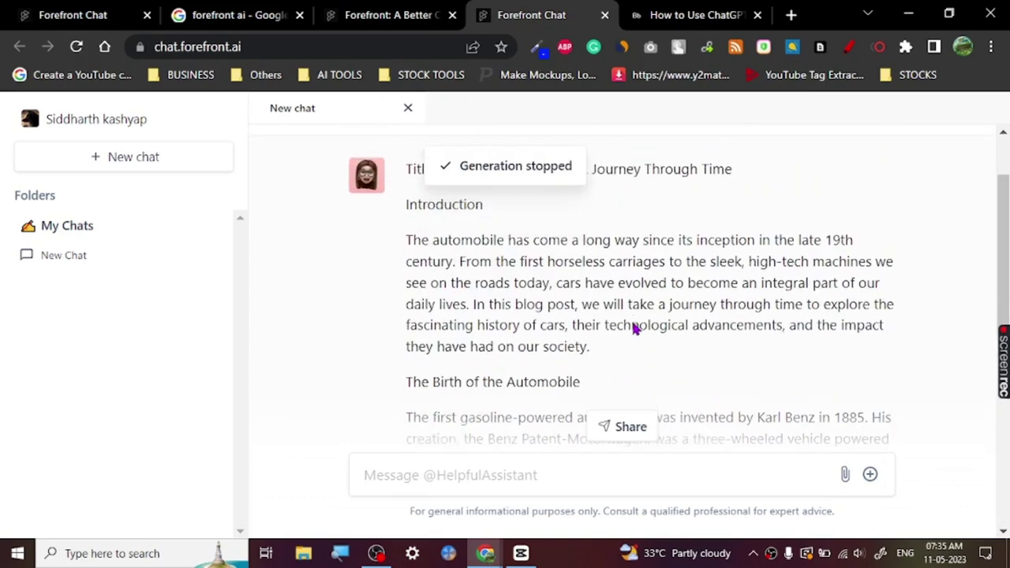
# Open the first prompt for editing and copy its full text, "Give me a blog post on cars"
pyautogui.scroll(-5, 639, 284)
pyautogui.scroll(-2, 642, 278)
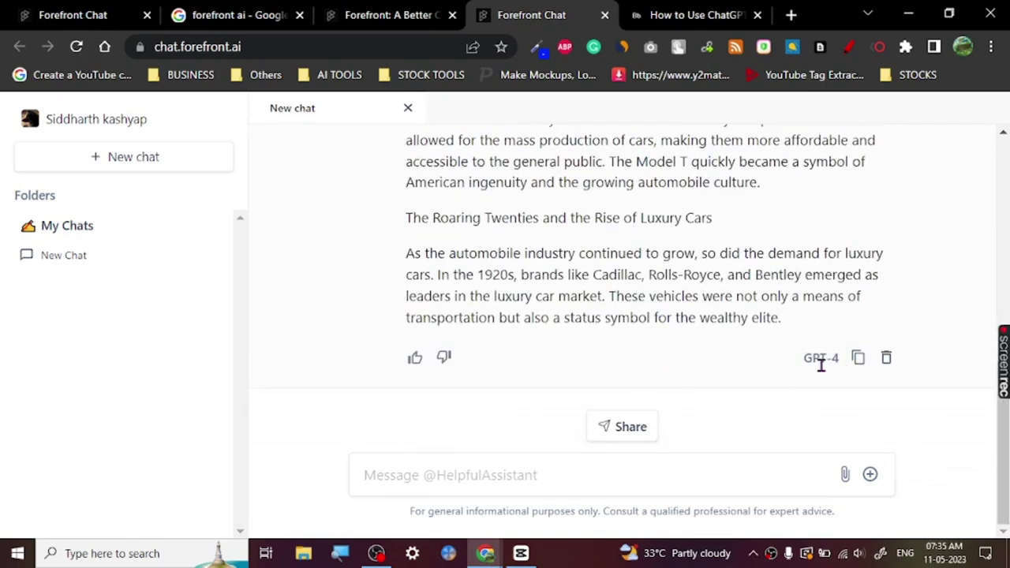
pyautogui.scroll(8, 645, 265)
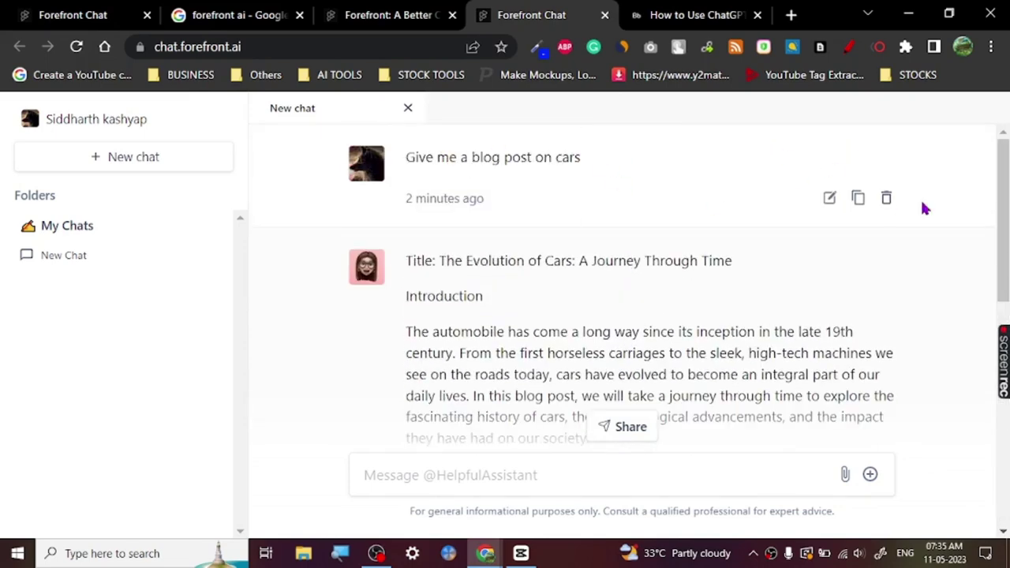
pyautogui.click(827, 198)
pyautogui.doubleClick(611, 169)
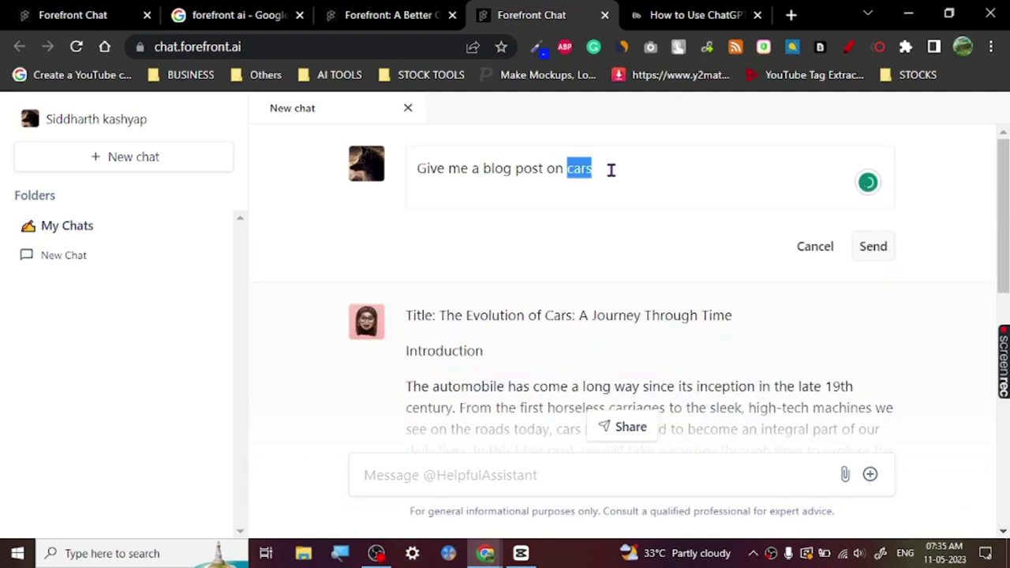
pyautogui.hotkey('ctrl', 'a')
pyautogui.hotkey('ctrl', 'c')
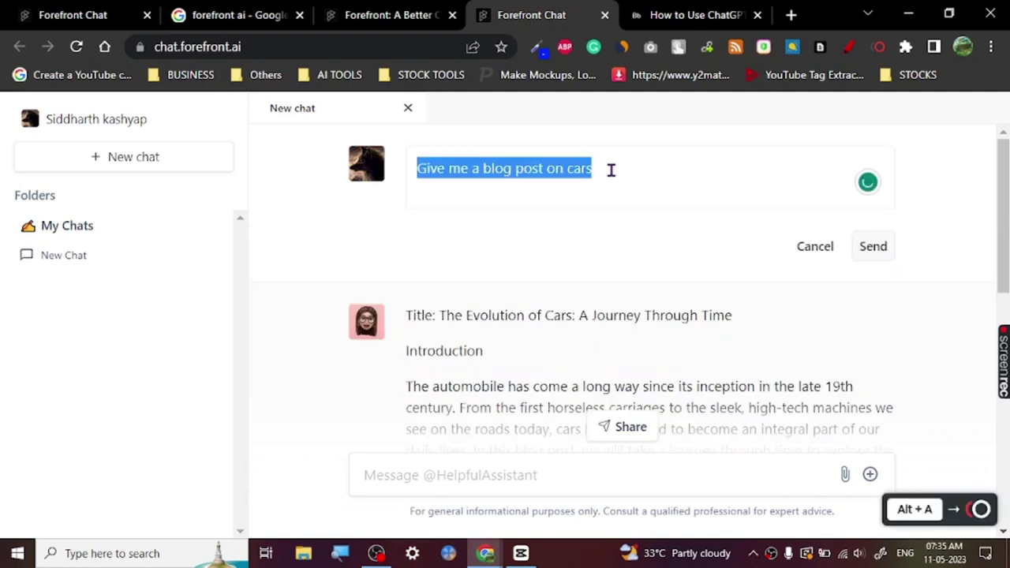
# Send the copied prompt "Give me a blog post on cars" to the Helpful Assistant as a new message
pyautogui.click(501, 475)
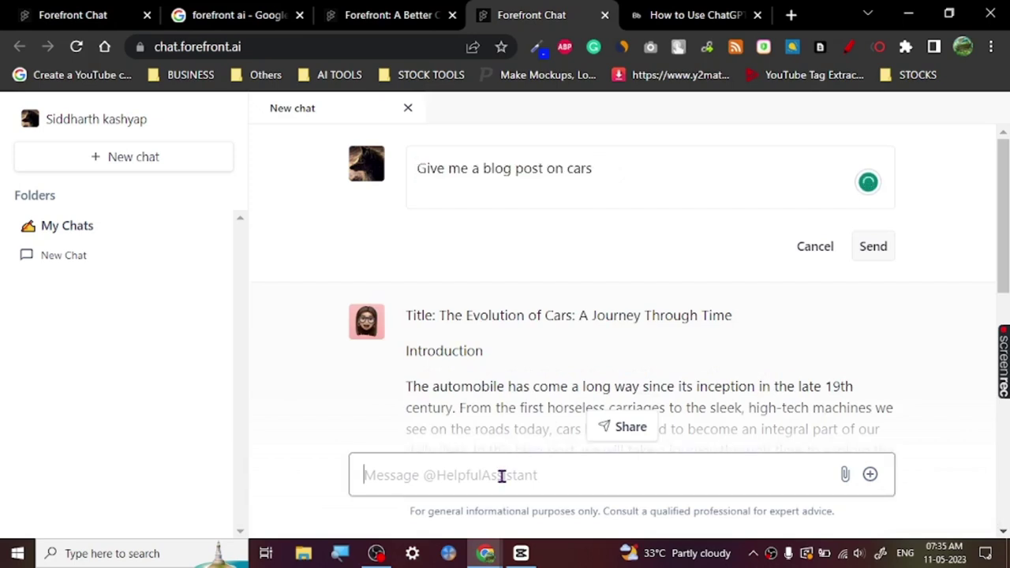
pyautogui.hotkey('ctrl', 'v')
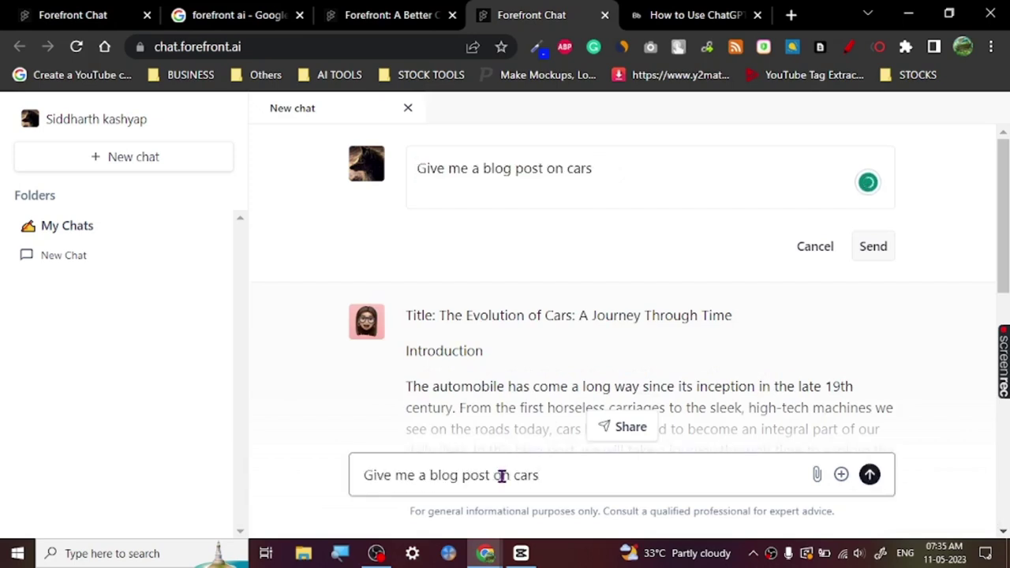
pyautogui.press('Return')
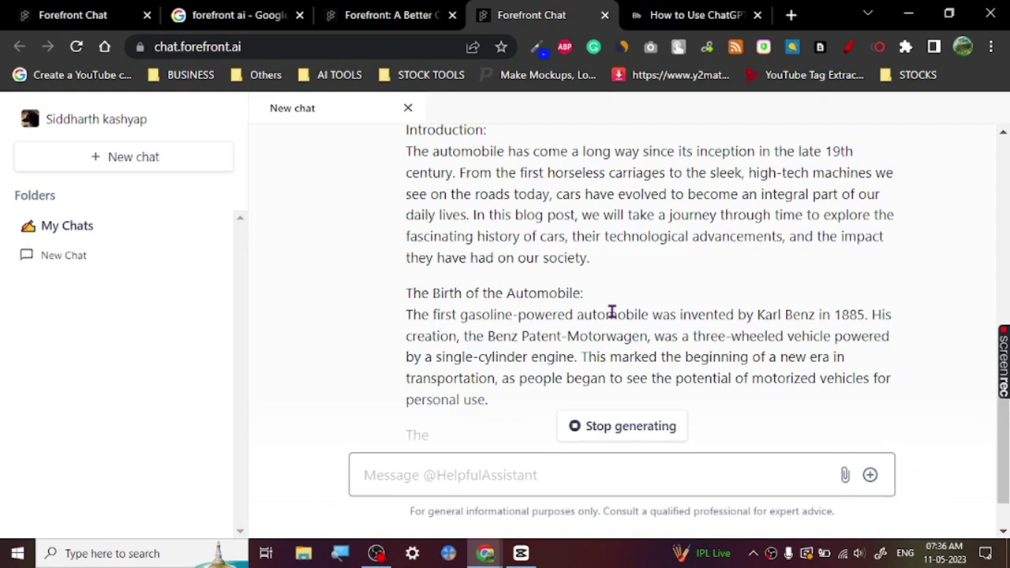
pyautogui.scroll(-1, 612, 314)
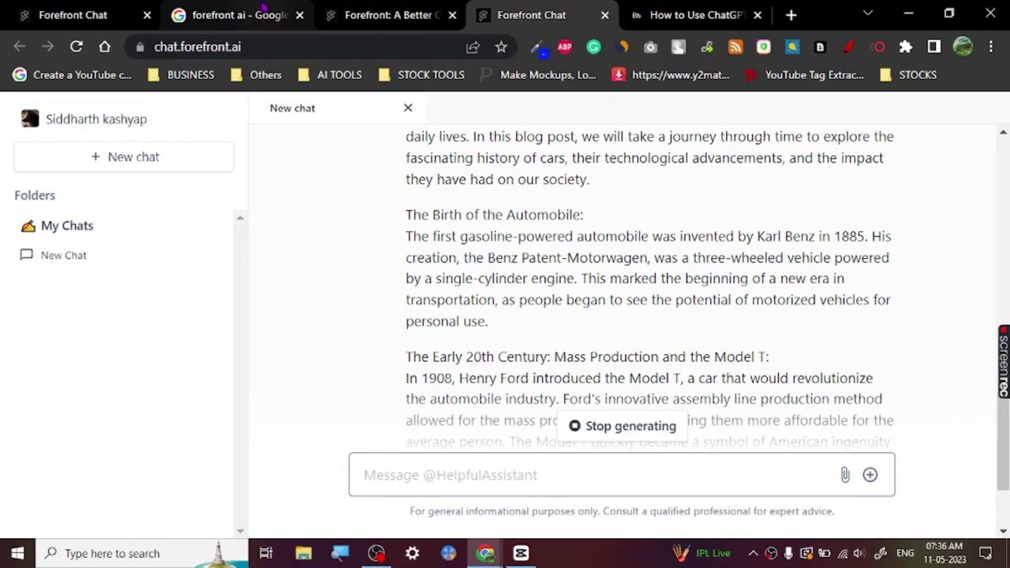
# Revisit the "forefront ai" Google results and the Forefront homepage, and return to the running chat
pyautogui.click(237, 15)
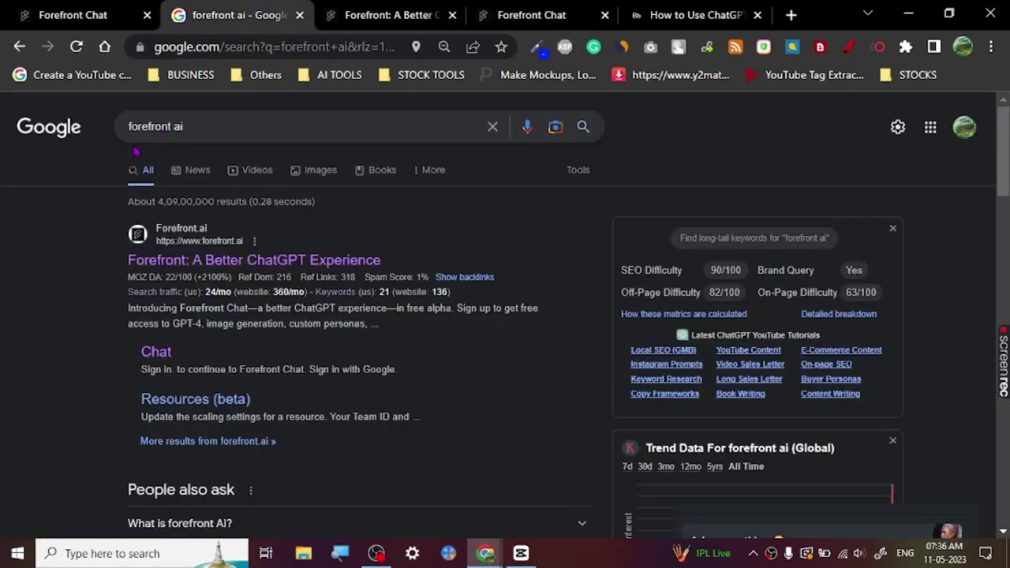
pyautogui.click(388, 8)
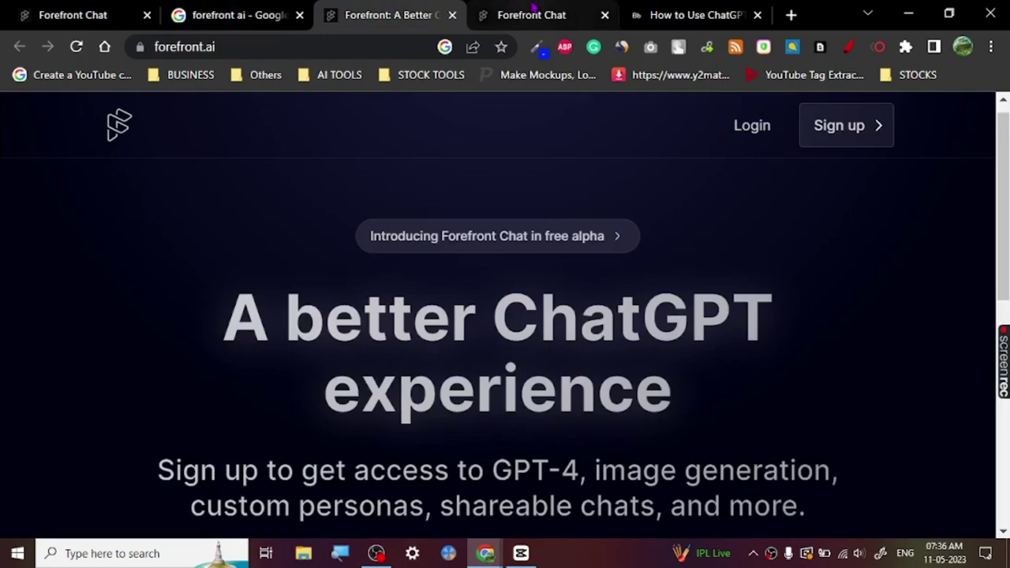
pyautogui.click(534, 9)
# Review the second blog post on cars while it generates, comparing it with the first response higher in the chat
pyautogui.scroll(-3, 417, 400)
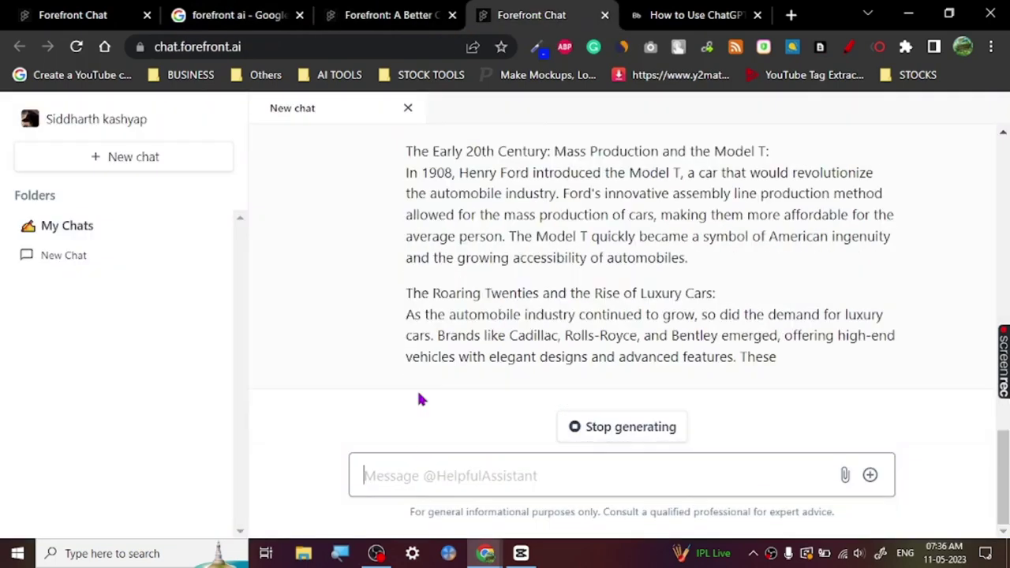
pyautogui.scroll(2, 417, 354)
pyautogui.scroll(1, 417, 354)
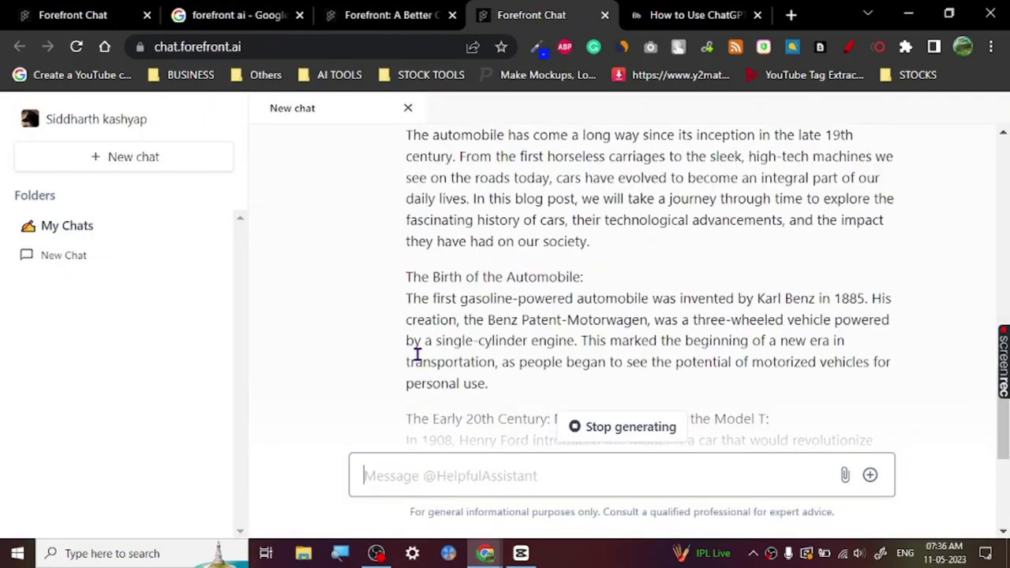
pyautogui.scroll(-2, 417, 354)
pyautogui.scroll(3, 417, 354)
pyautogui.scroll(2, 416, 353)
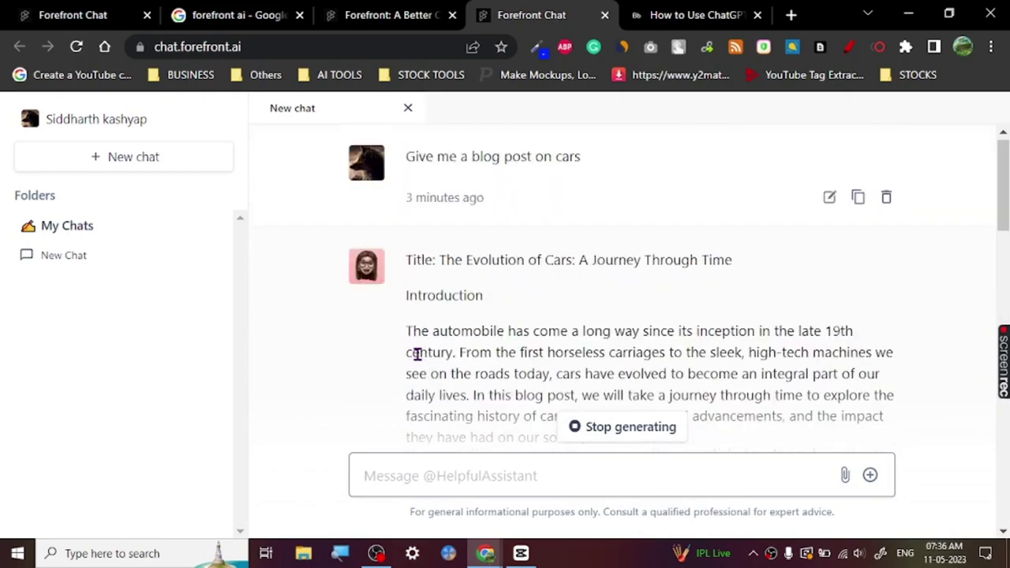
pyautogui.scroll(-6, 416, 355)
pyautogui.scroll(3, 417, 354)
pyautogui.scroll(-4, 417, 353)
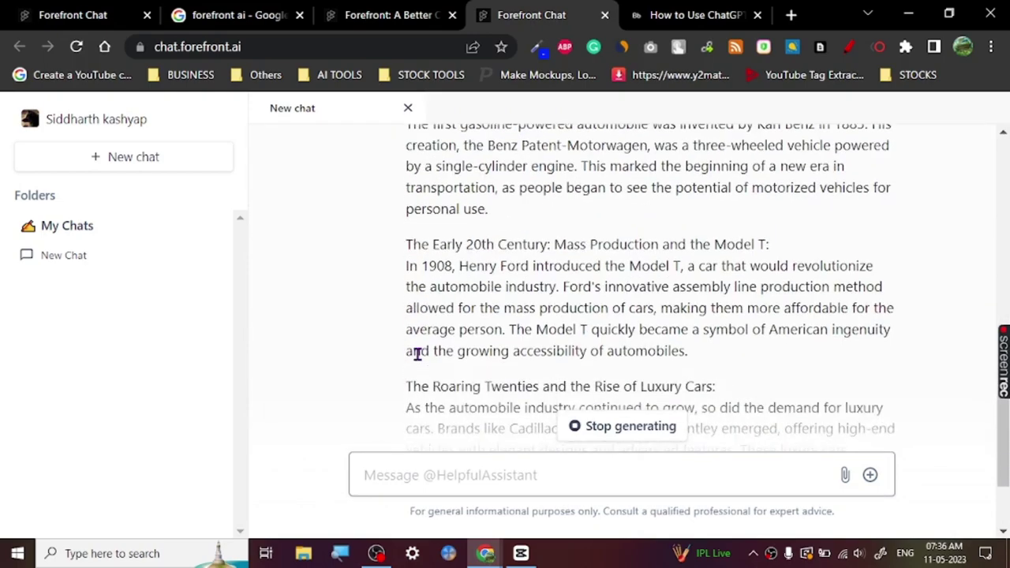